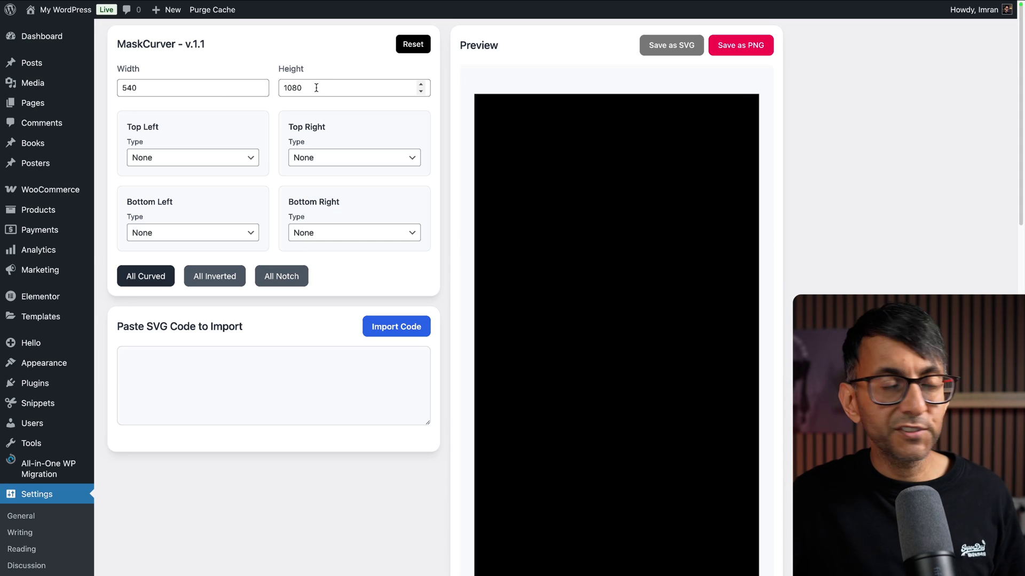
- Change the mask height to 360 so it measures 540×360
double_click(316, 87)
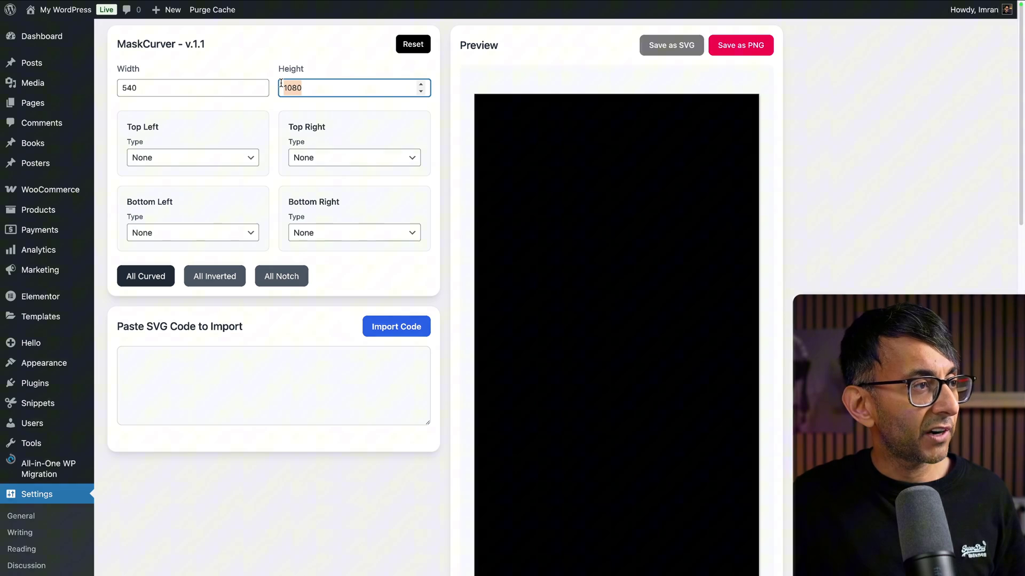
type("36")
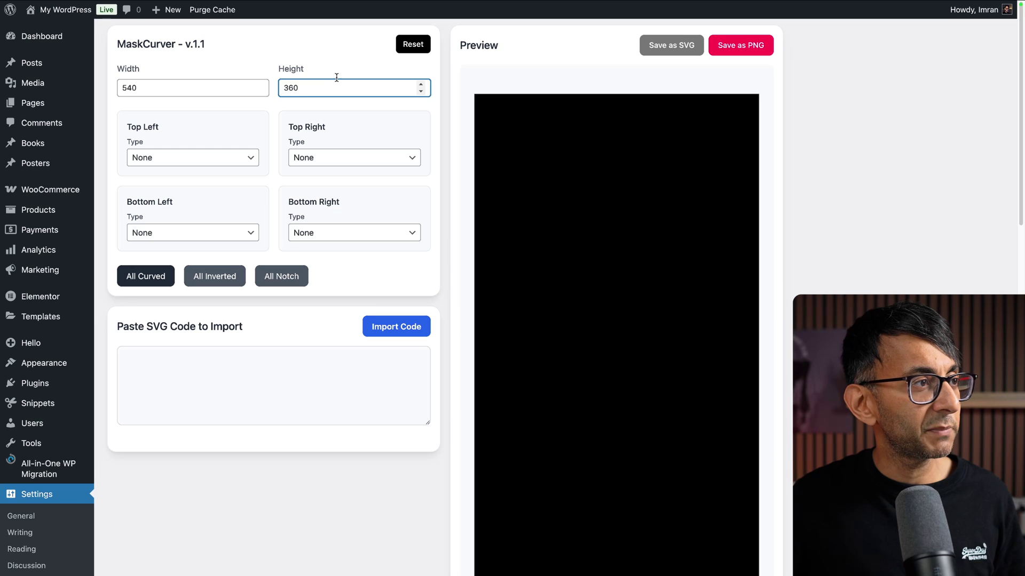
type("0")
left_click(337, 79)
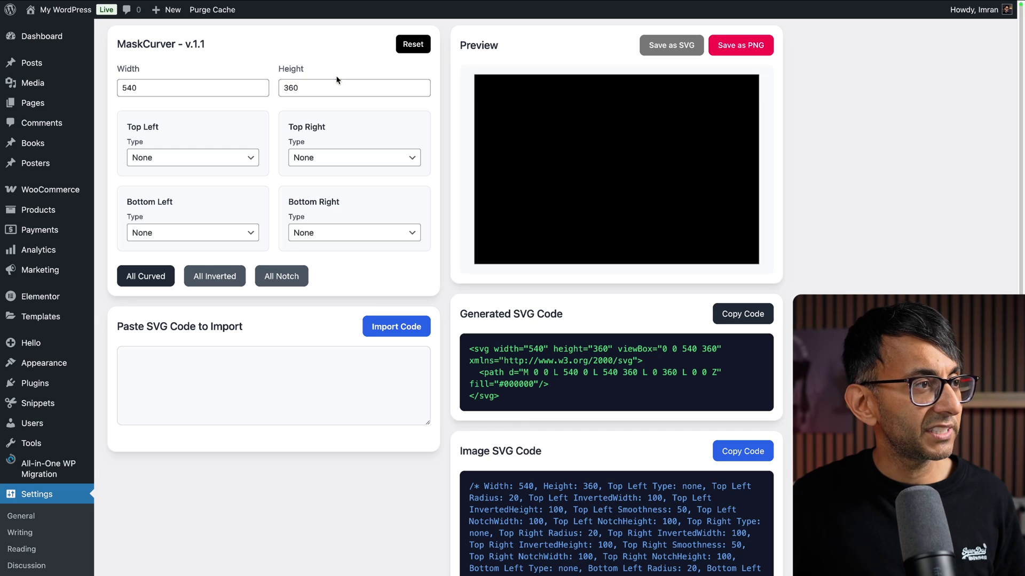
- Make the top-left corner Curved with a radius of 183
left_click(214, 159)
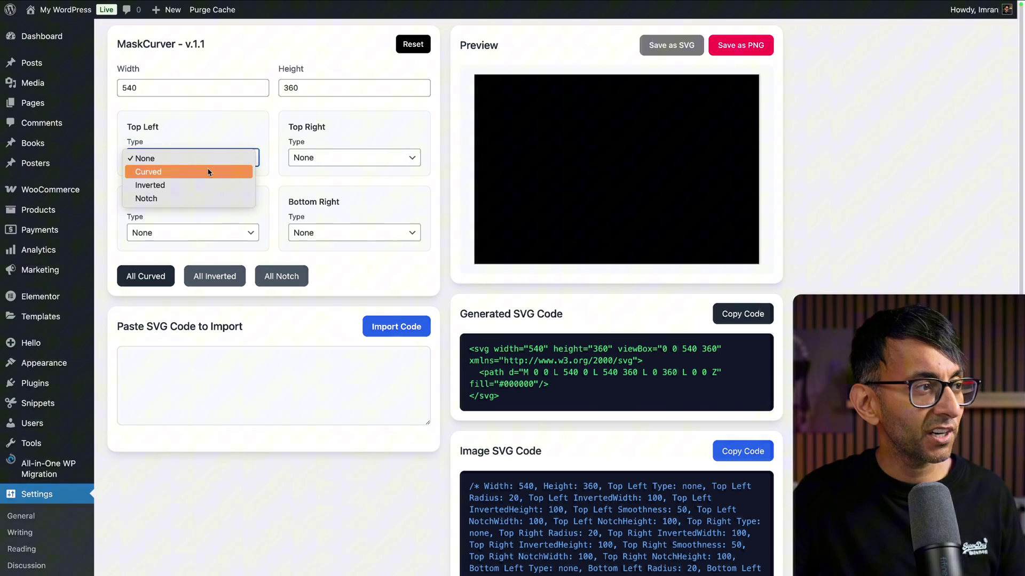
left_click(205, 174)
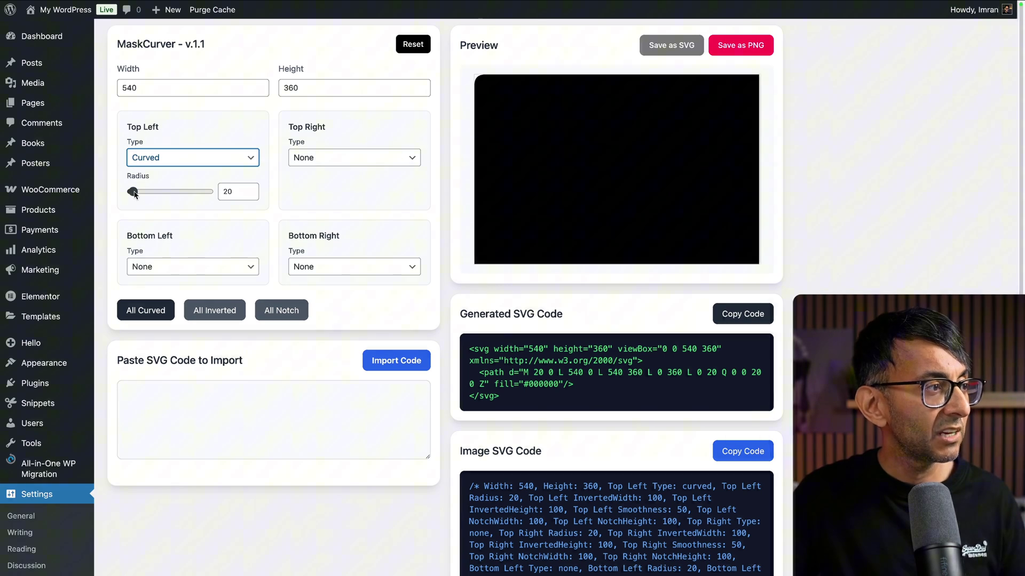
mouse_move(133, 193)
left_mouse_down()
mouse_move(199, 196)
mouse_move(147, 195)
left_mouse_up()
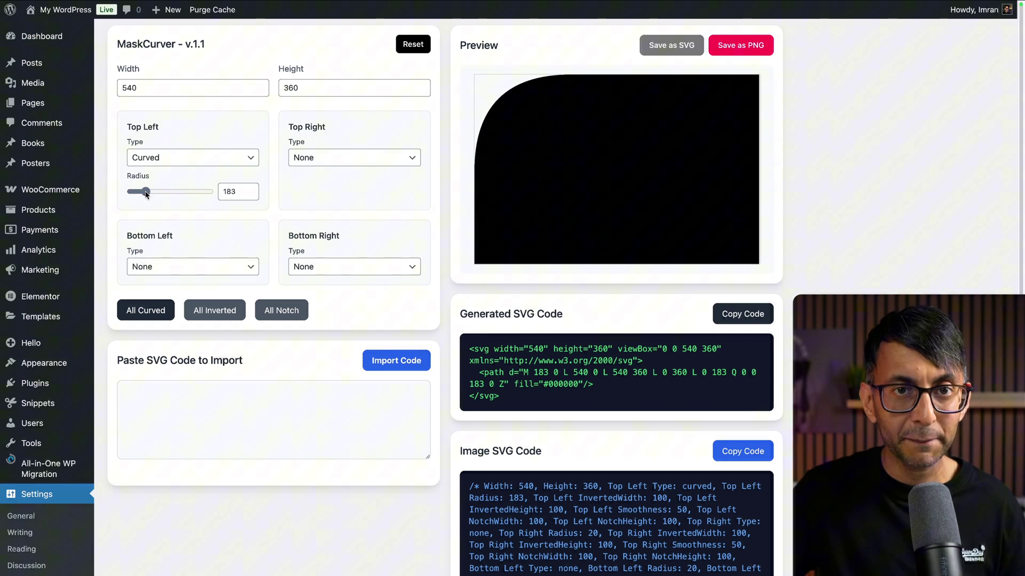
- Set the top-right corner to Inverted with width 200, height 117 and smoothness 57
left_click(330, 159)
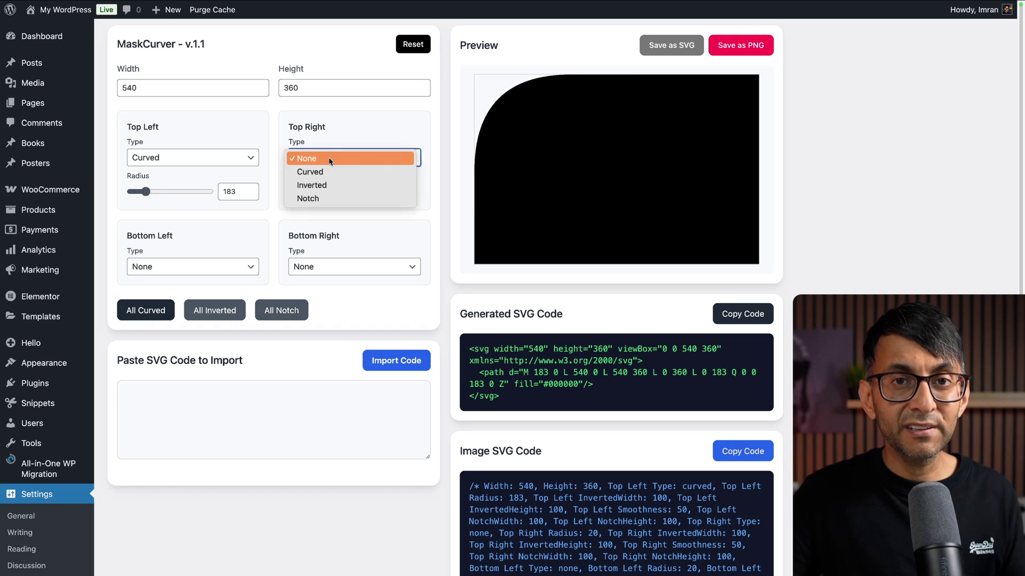
left_click(331, 185)
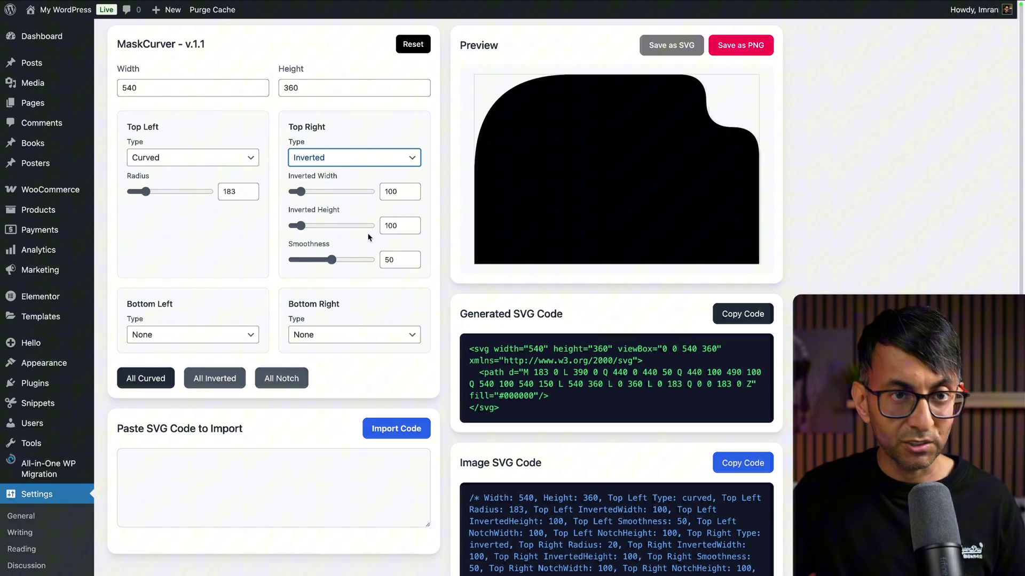
mouse_move(332, 260)
left_mouse_down()
mouse_move(313, 262)
mouse_move(344, 261)
mouse_move(328, 261)
left_mouse_up()
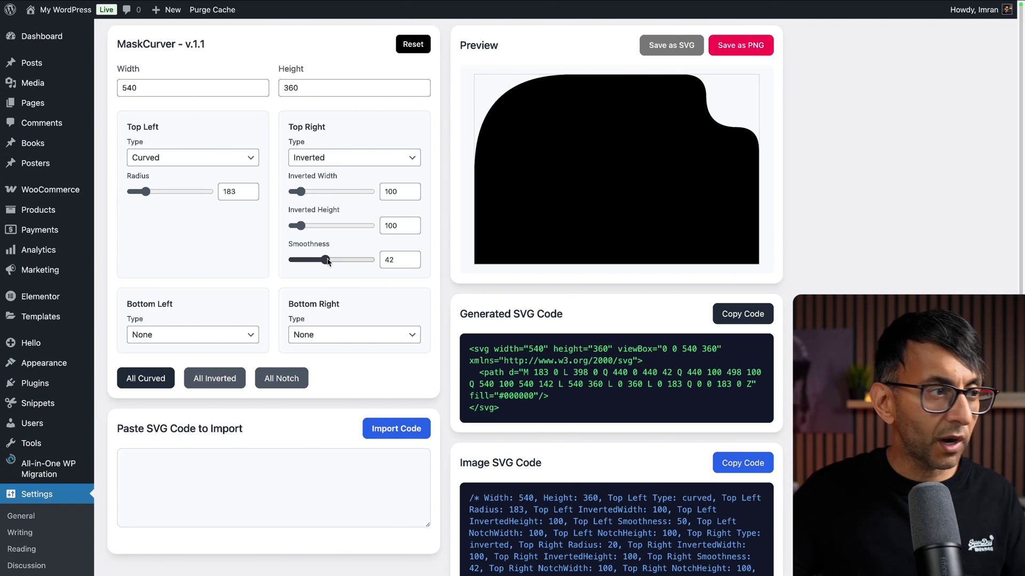
double_click(396, 193)
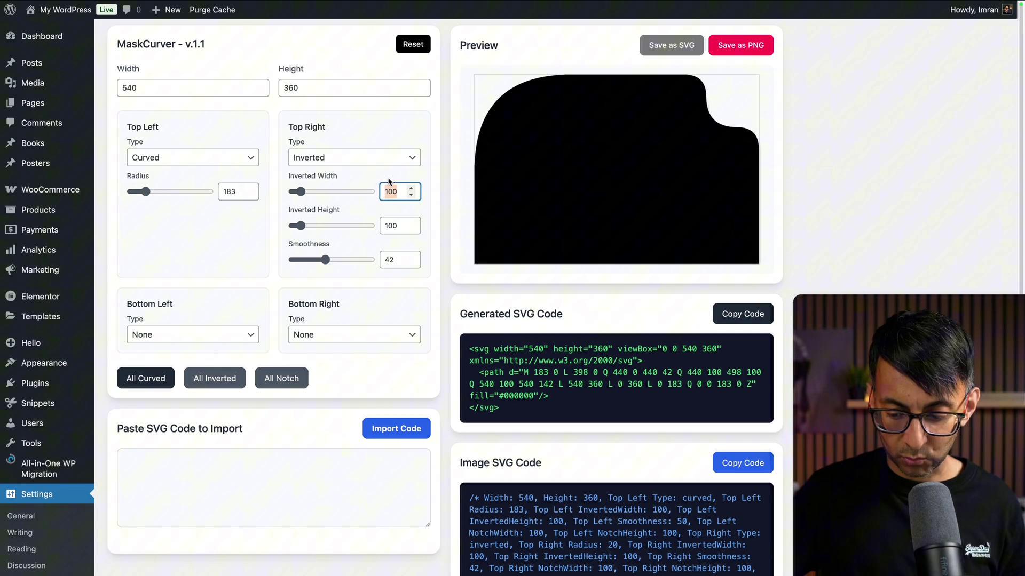
type("200")
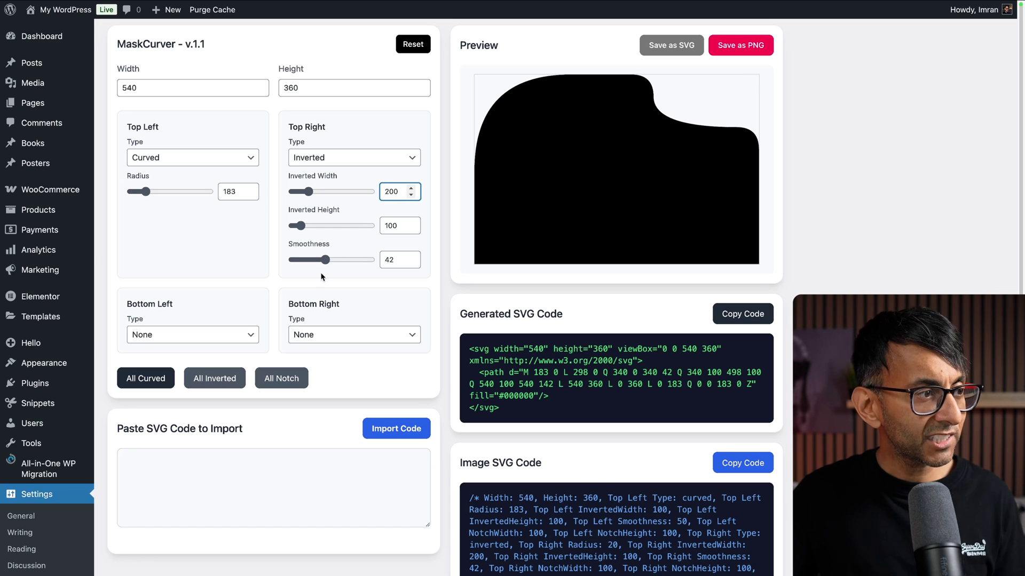
mouse_move(326, 261)
left_mouse_down()
mouse_move(299, 261)
mouse_move(353, 267)
mouse_move(315, 265)
left_mouse_up()
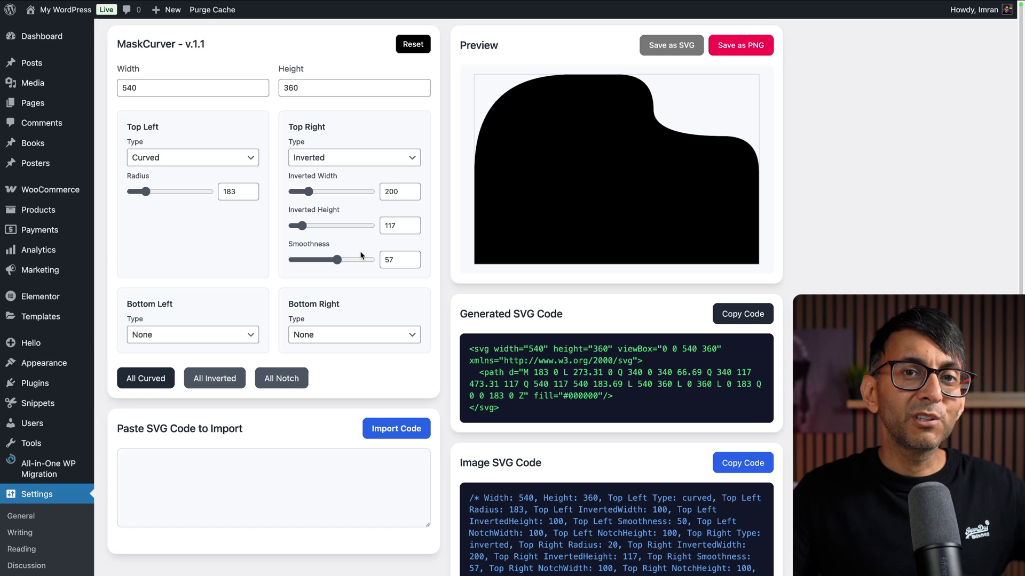
- Set the bottom-right corner to Notch, 127 wide and 80 high
left_click(352, 335)
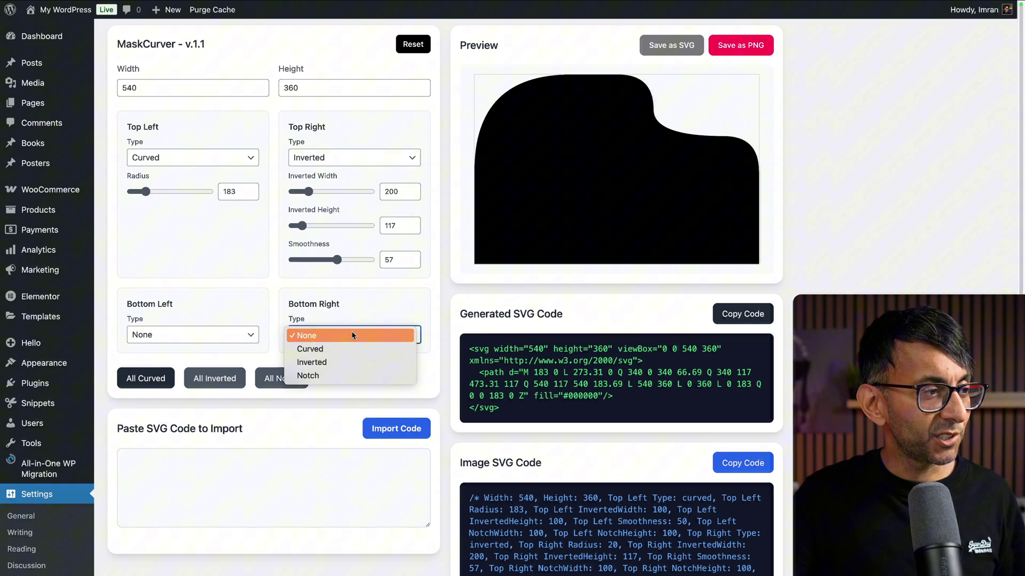
left_click(348, 374)
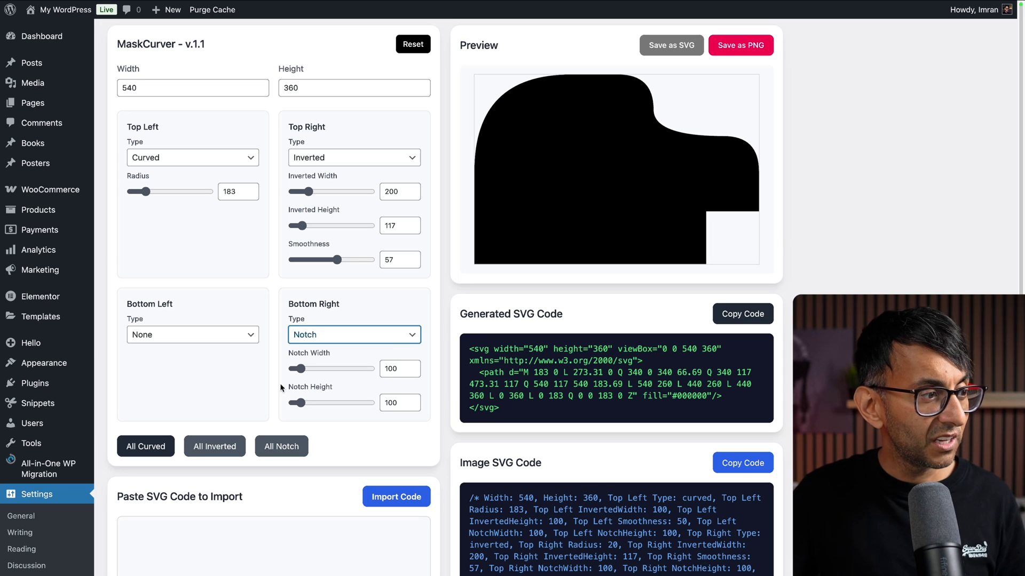
left_click_drag(300, 369, 318, 404)
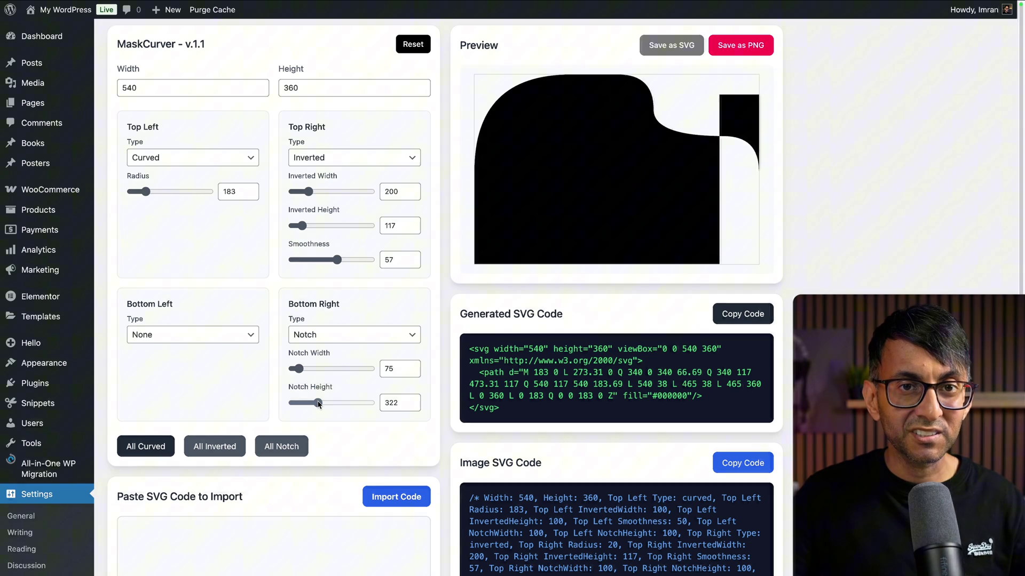
left_click_drag(319, 405, 295, 410)
left_click_drag(299, 369, 301, 405)
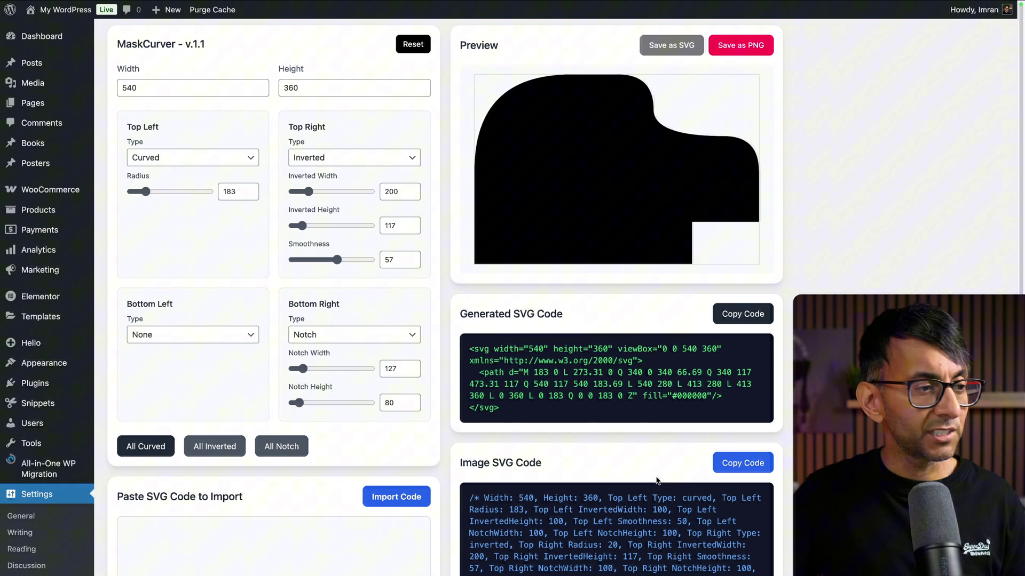
- Copy the Image SVG code, reset the mask, then paste and import that code
scroll(737, 448, "down", 1)
left_click(745, 415)
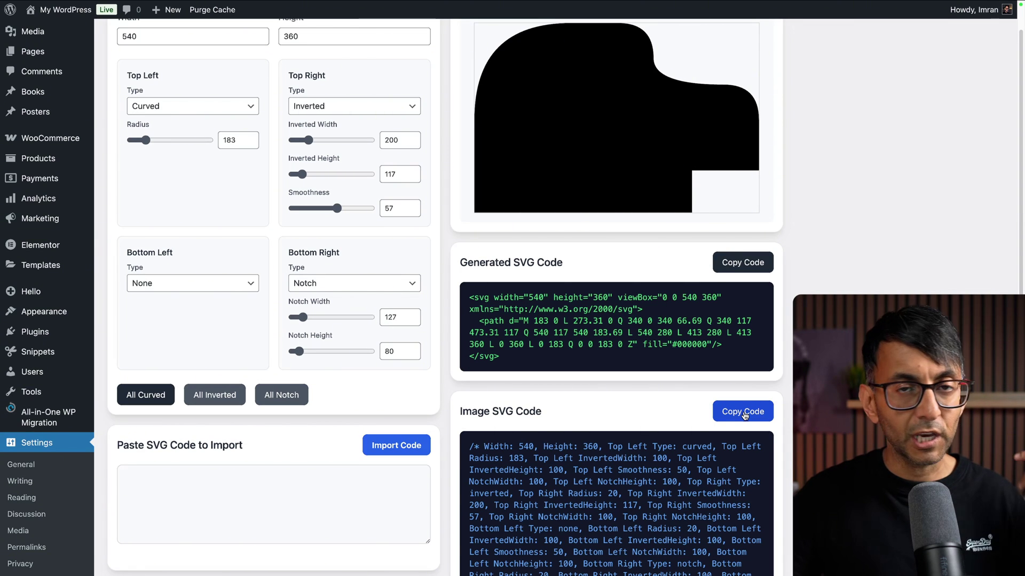
scroll(485, 155, "up", 2)
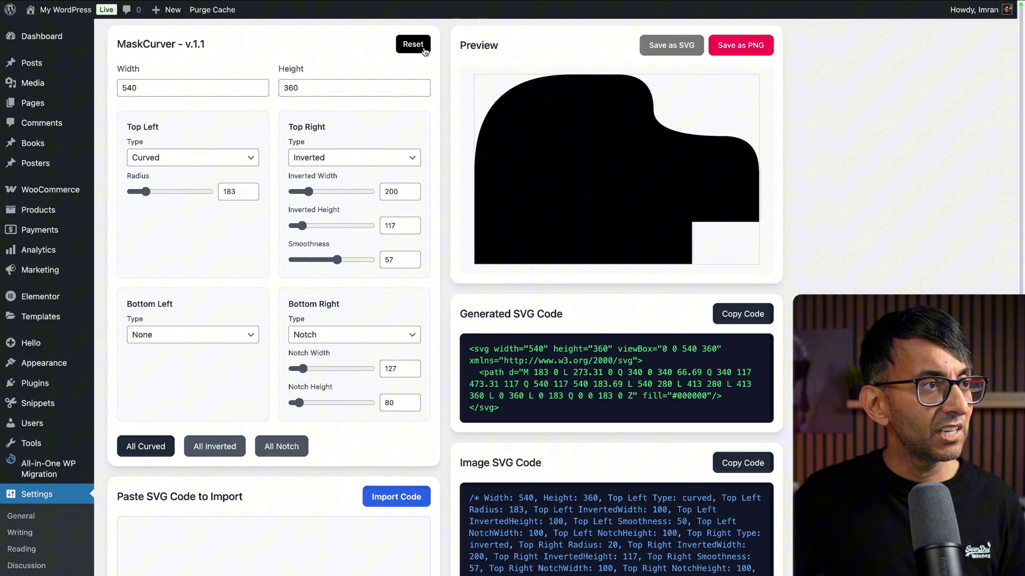
left_click(422, 46)
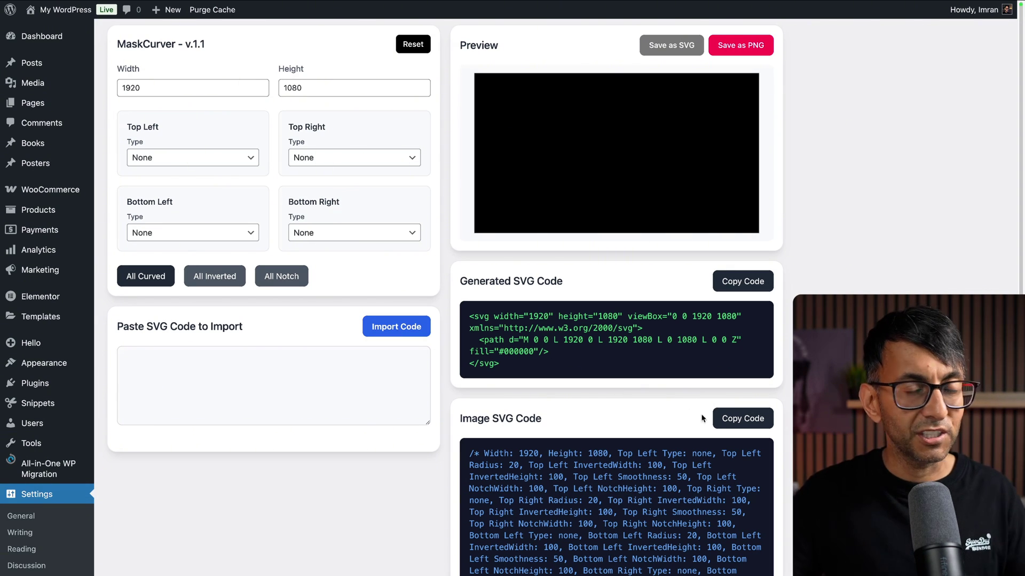
left_click(306, 360)
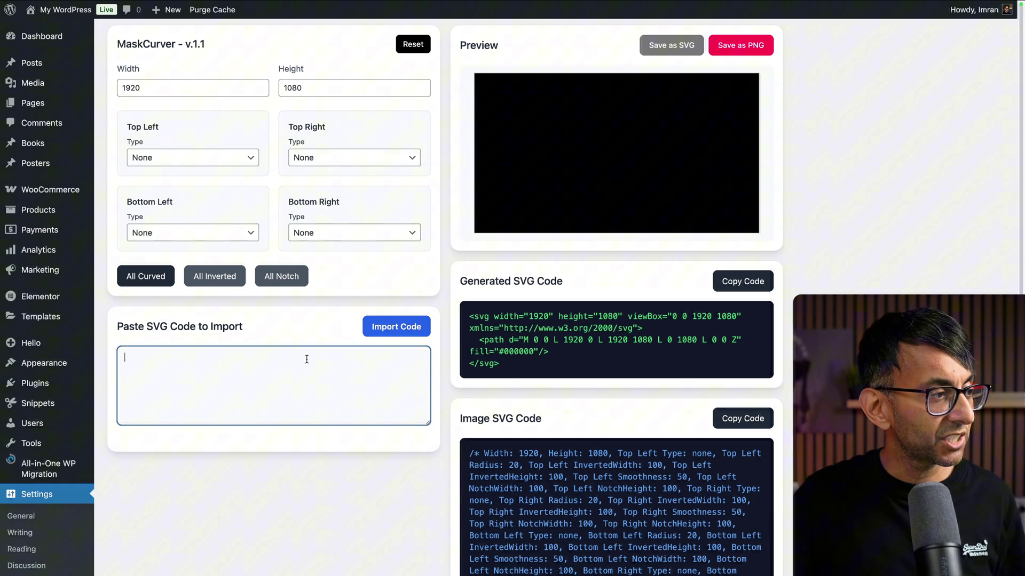
key("ctrl+v")
left_click(396, 326)
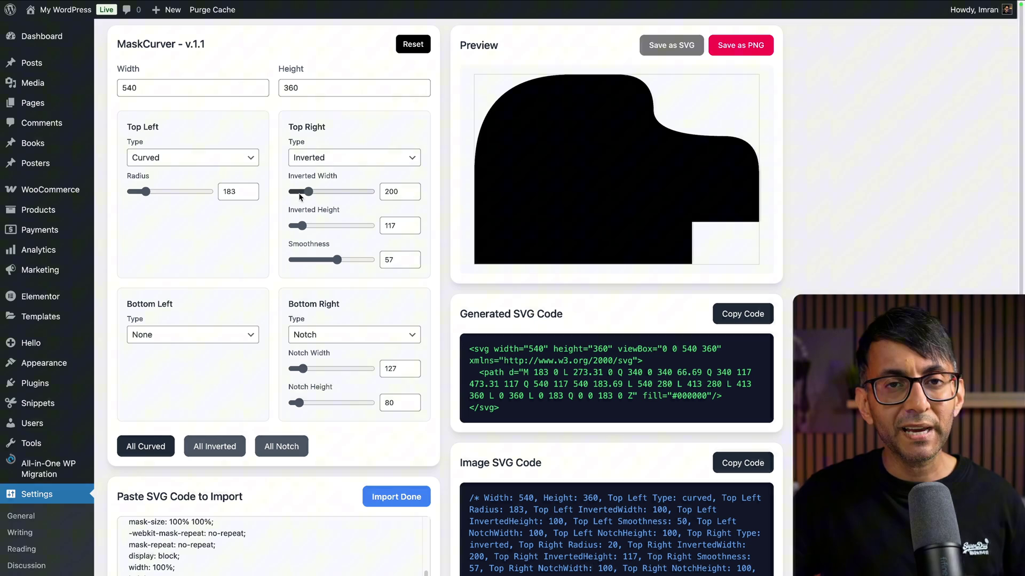
left_click(407, 45)
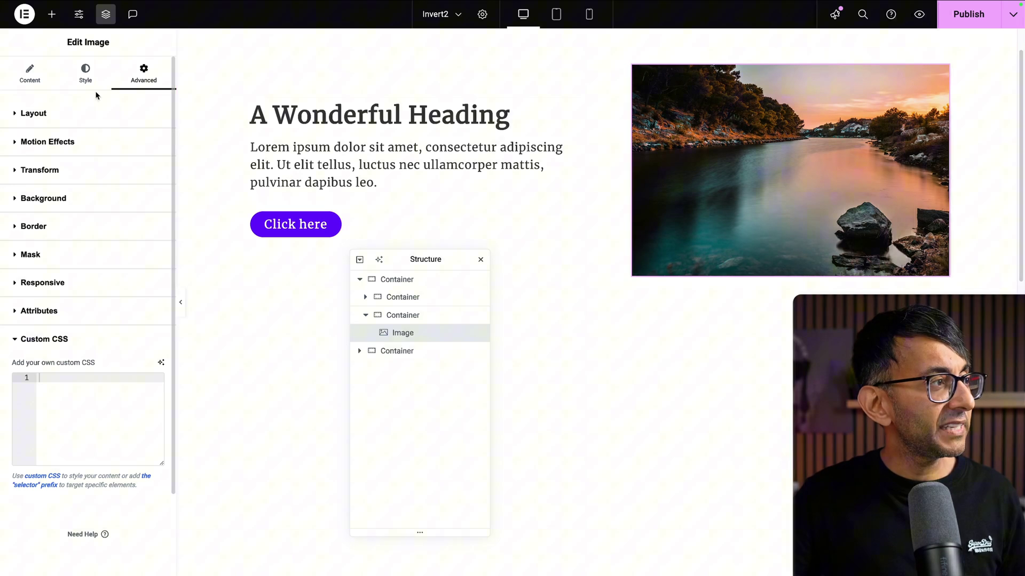
- Paste the mask CSS into the Image widget's Advanced > Custom CSS, then return to MaskCurver
left_click(96, 88)
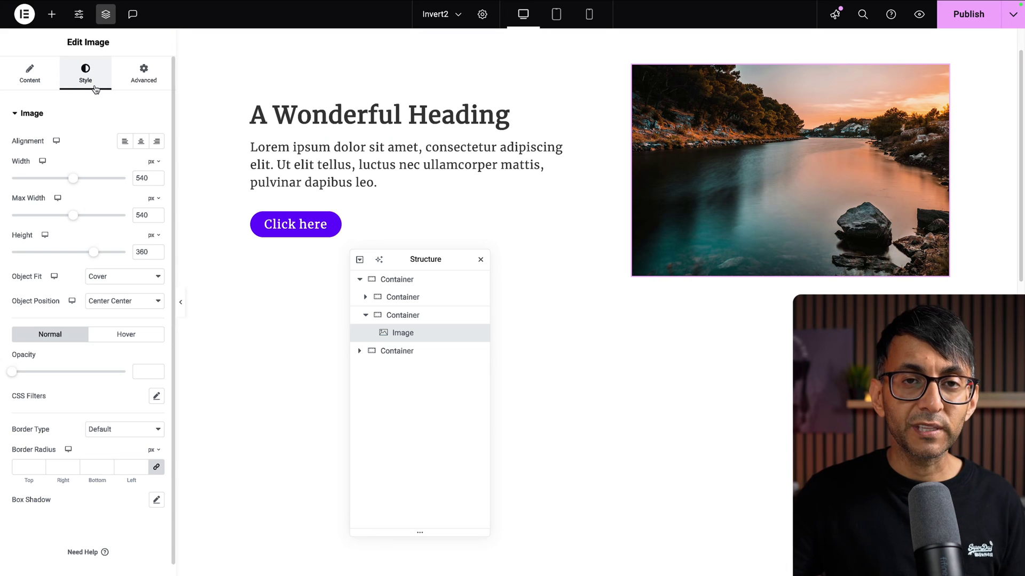
left_click(143, 75)
scroll(85, 278, "down", 5)
left_click(87, 487)
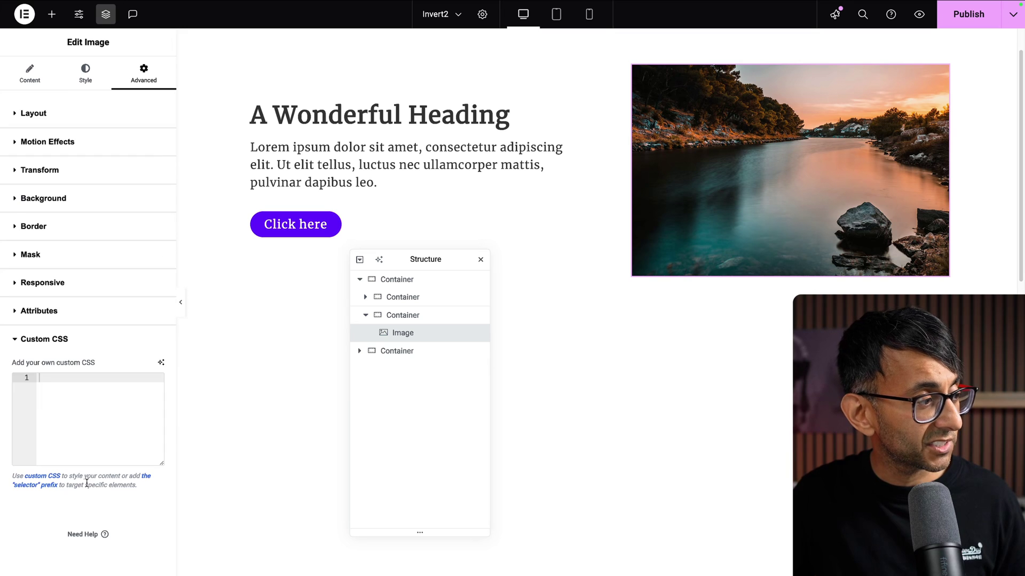
key("ctrl+v")
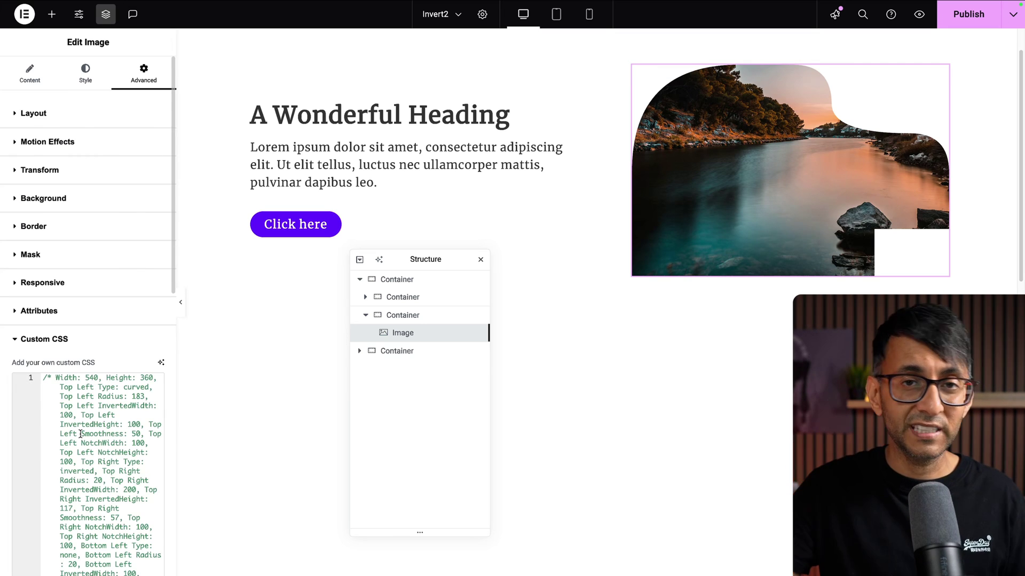
key("ctrl+Tab")
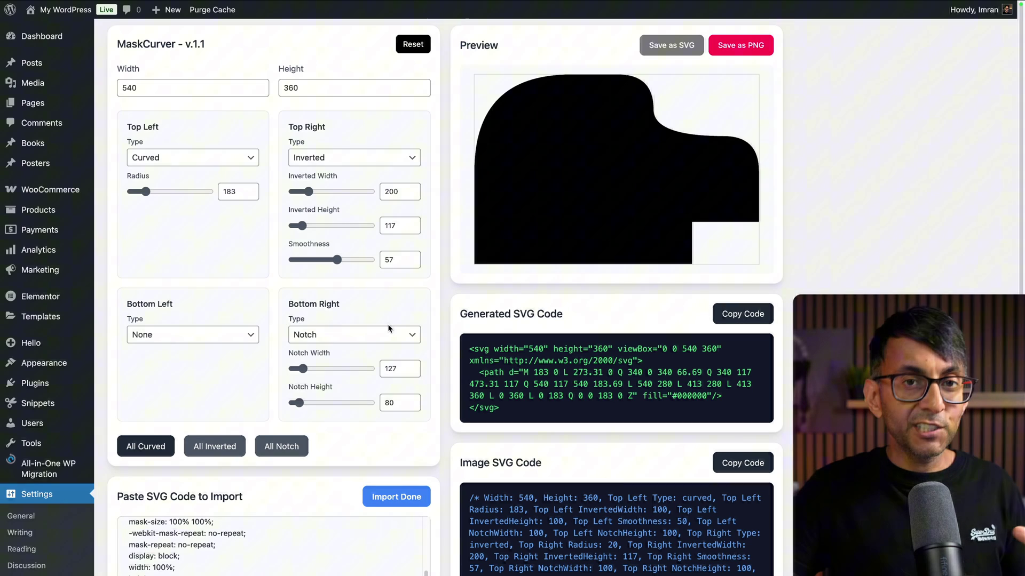